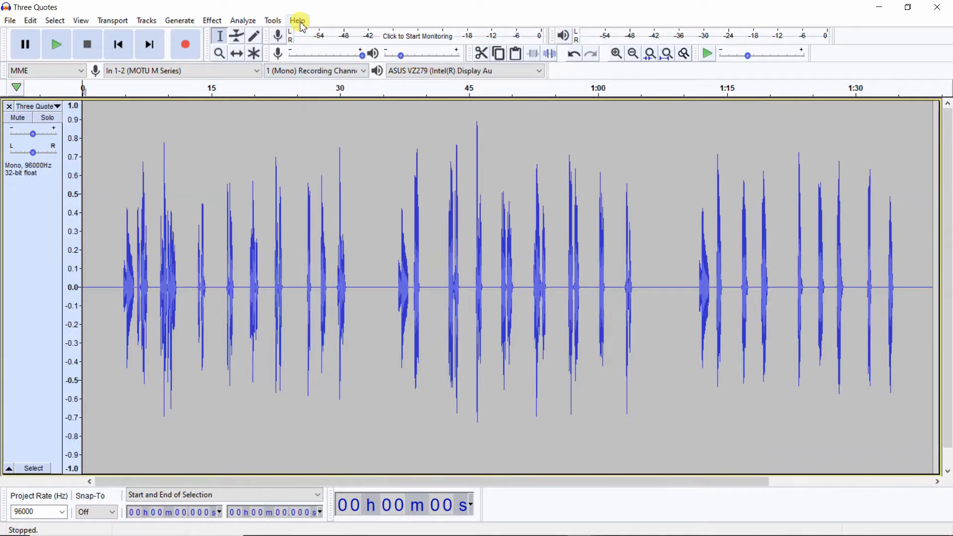
pyautogui.click(297, 19)
pyautogui.click(332, 101)
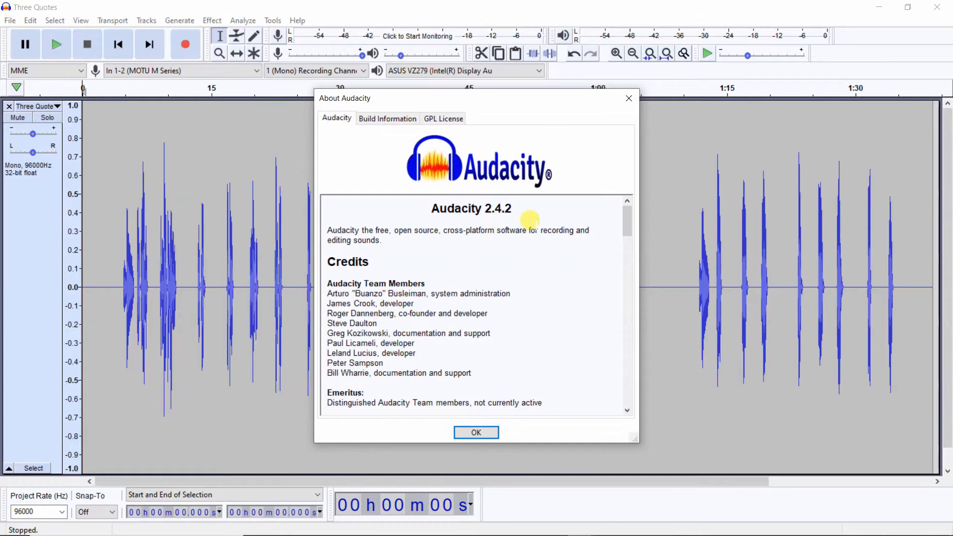
pyautogui.click(477, 432)
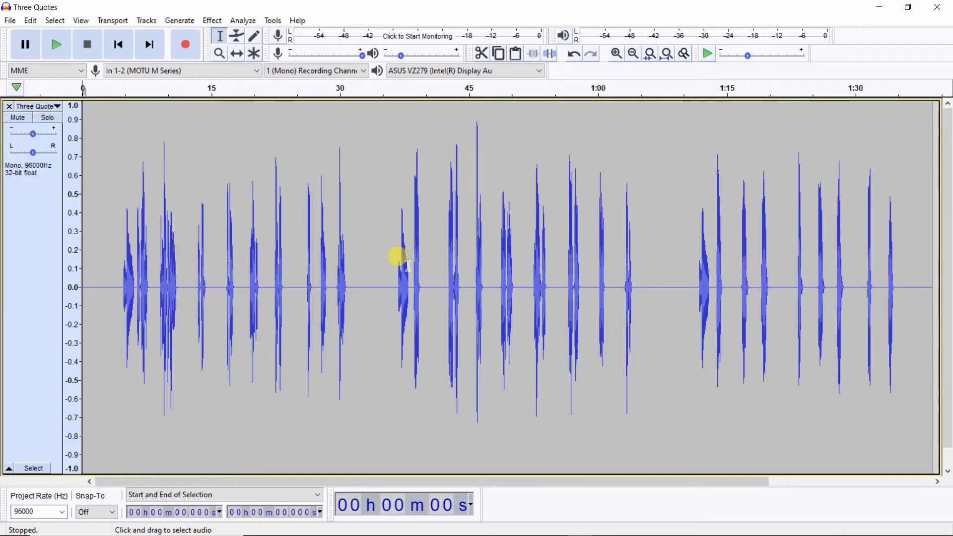
# Step: Point out the silent gaps between quotes, then select the recording from about 1.9 s to 1:35.7
pyautogui.moveTo(356, 283); pyautogui.dragTo(387, 283)
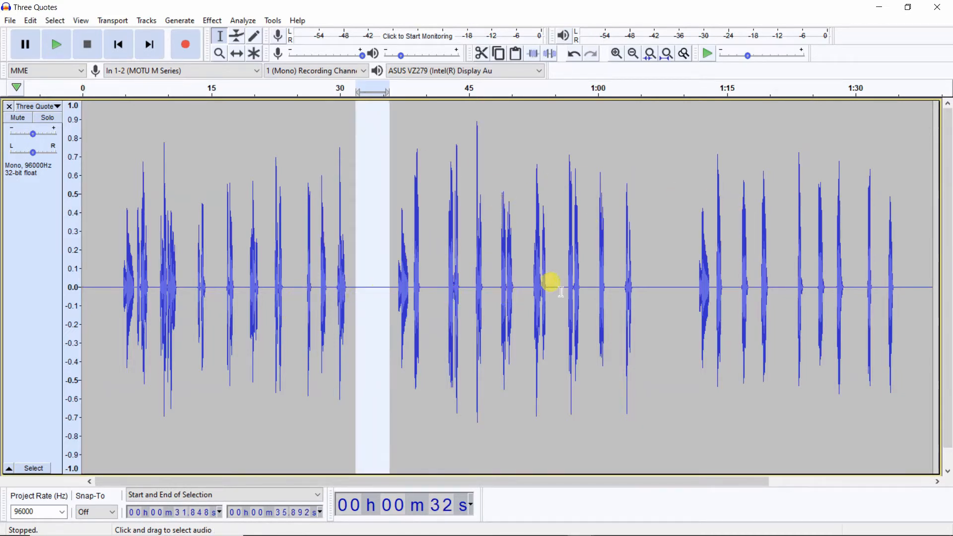
pyautogui.moveTo(636, 287); pyautogui.dragTo(684, 304)
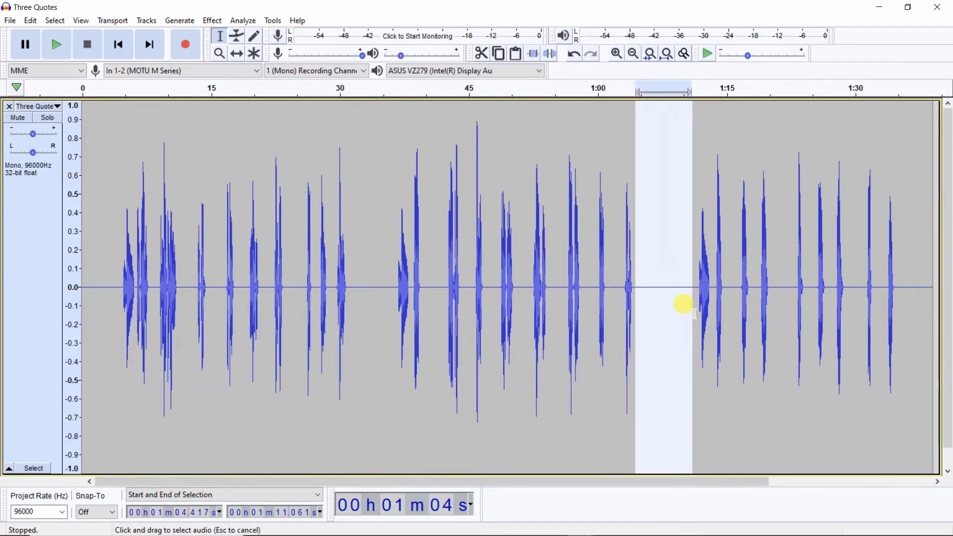
pyautogui.click(307, 223)
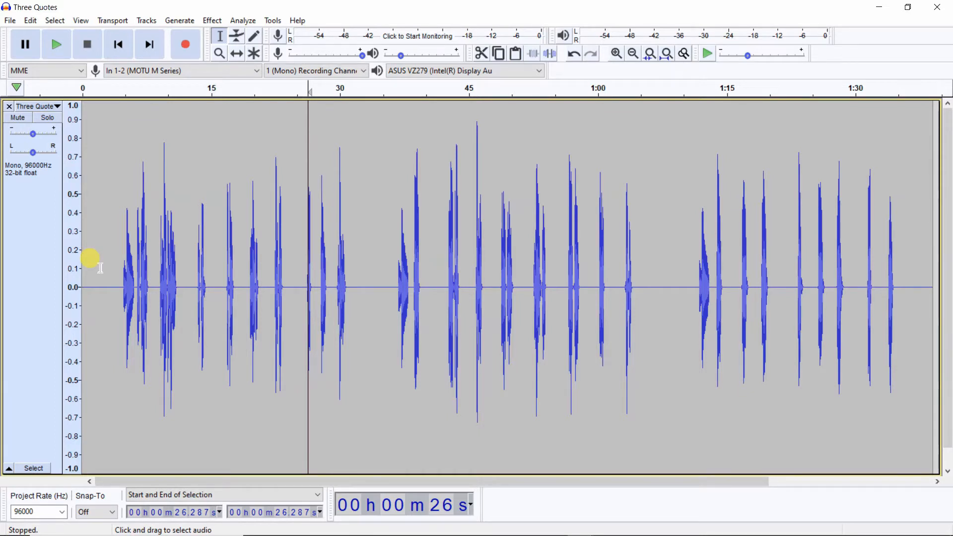
pyautogui.moveTo(99, 264); pyautogui.dragTo(902, 313)
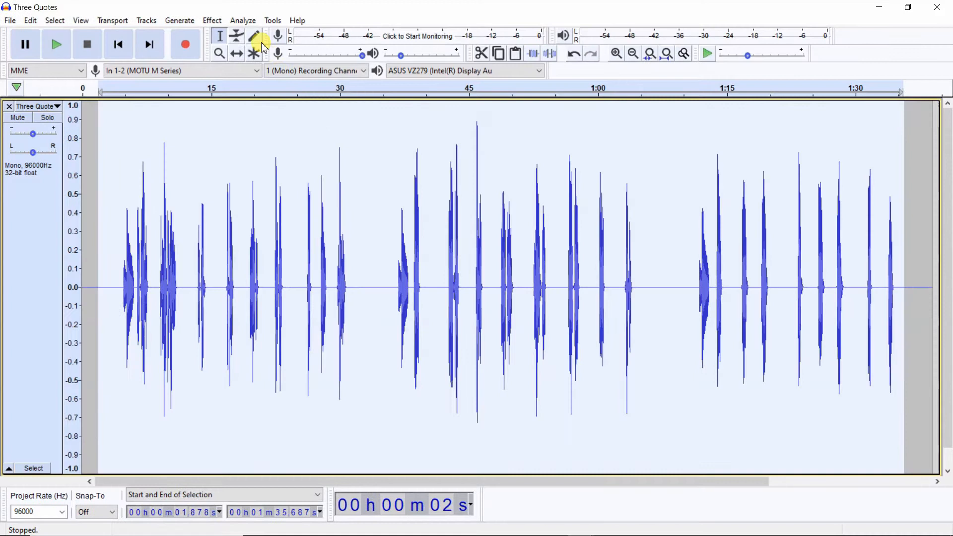
pyautogui.click(243, 20)
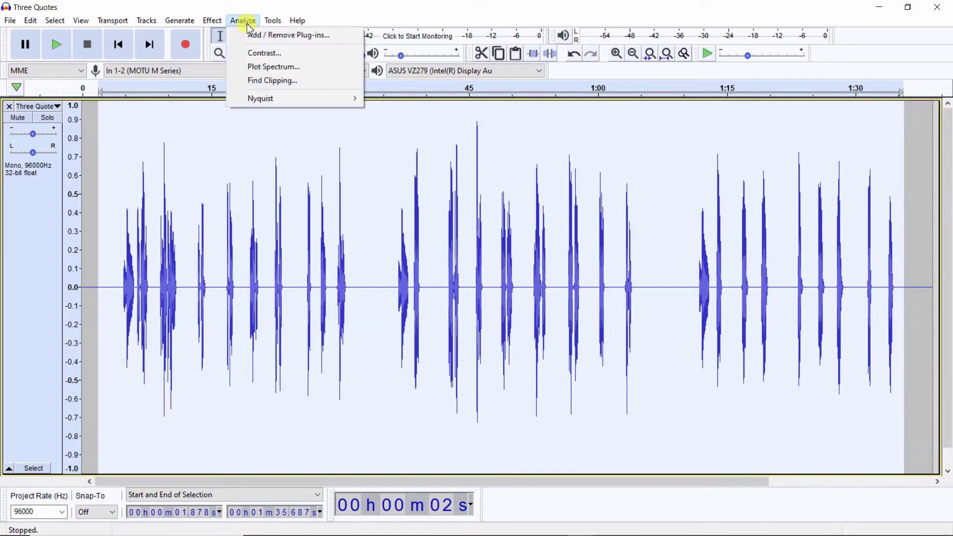
pyautogui.click(273, 66)
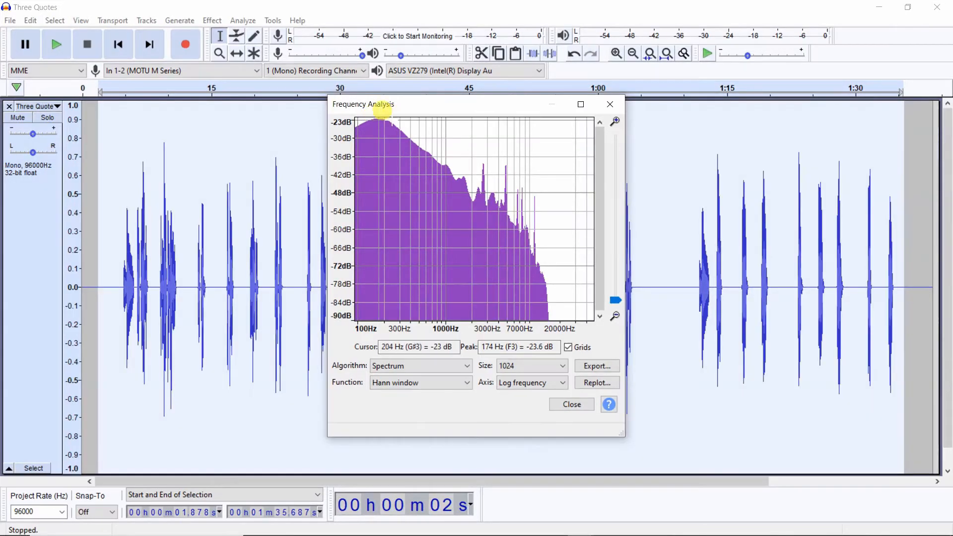
pyautogui.click(574, 405)
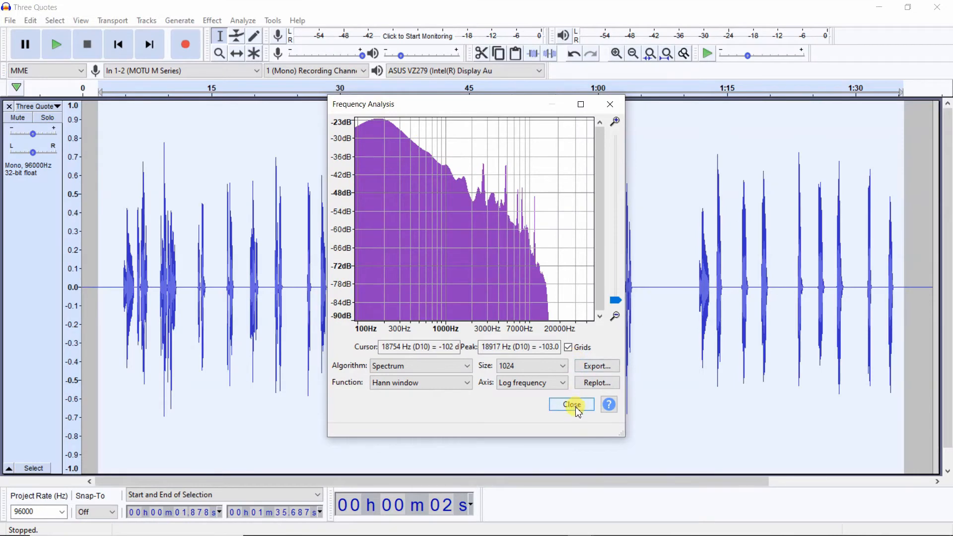
pyautogui.click(579, 409)
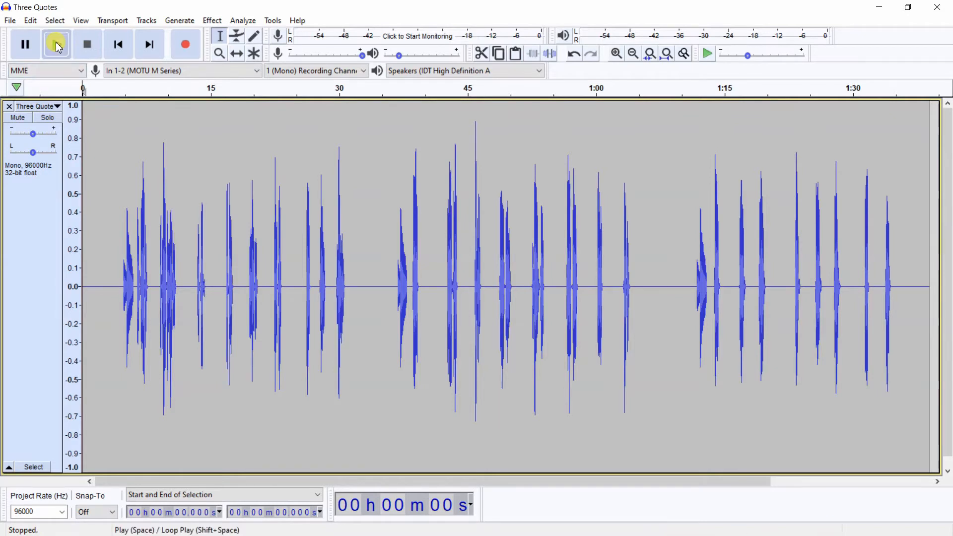
# Step: Play the Three Quotes recording from the beginning
pyautogui.click(57, 45)
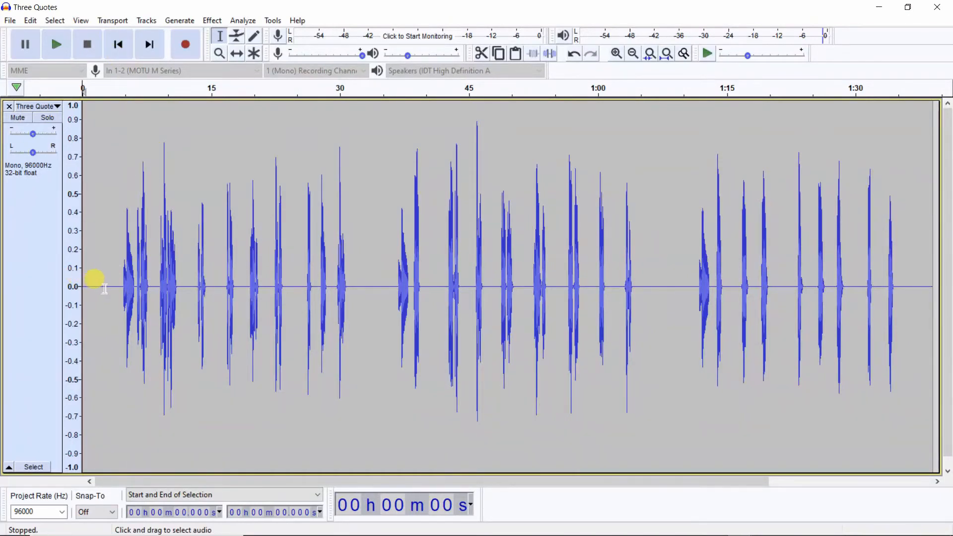
# Step: Mark the silent gaps around 31–36 s and 1:04–1:11, then clear the selection
pyautogui.moveTo(347, 286); pyautogui.dragTo(382, 289)
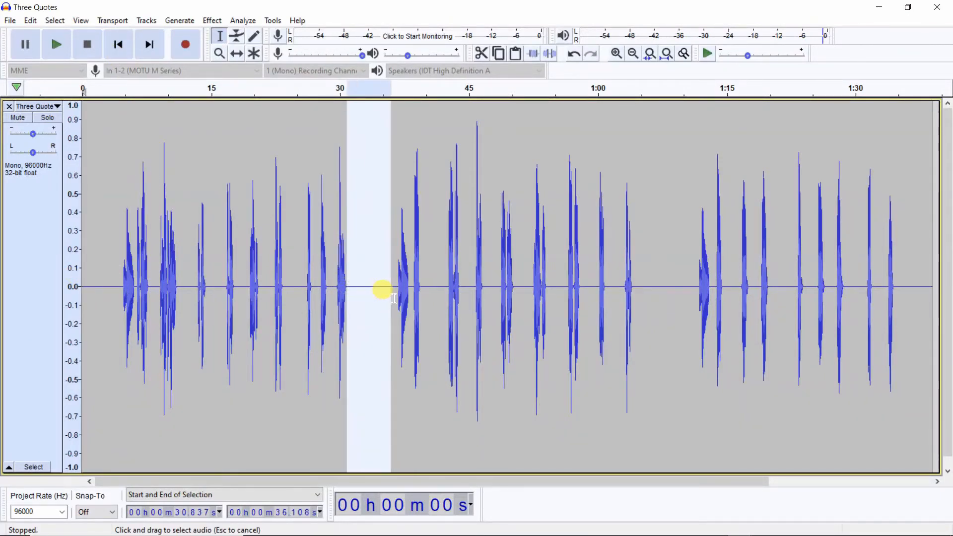
pyautogui.moveTo(634, 281); pyautogui.dragTo(693, 298)
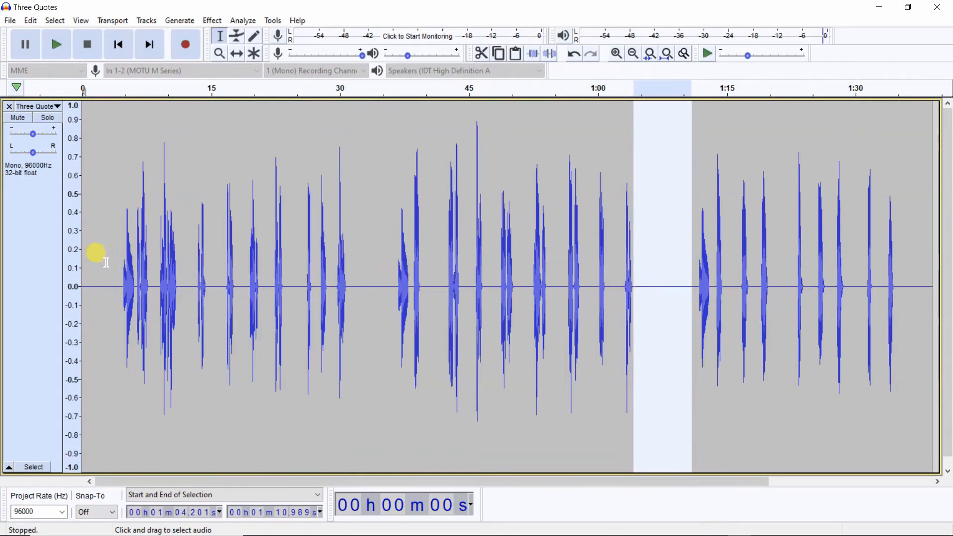
pyautogui.click(84, 246)
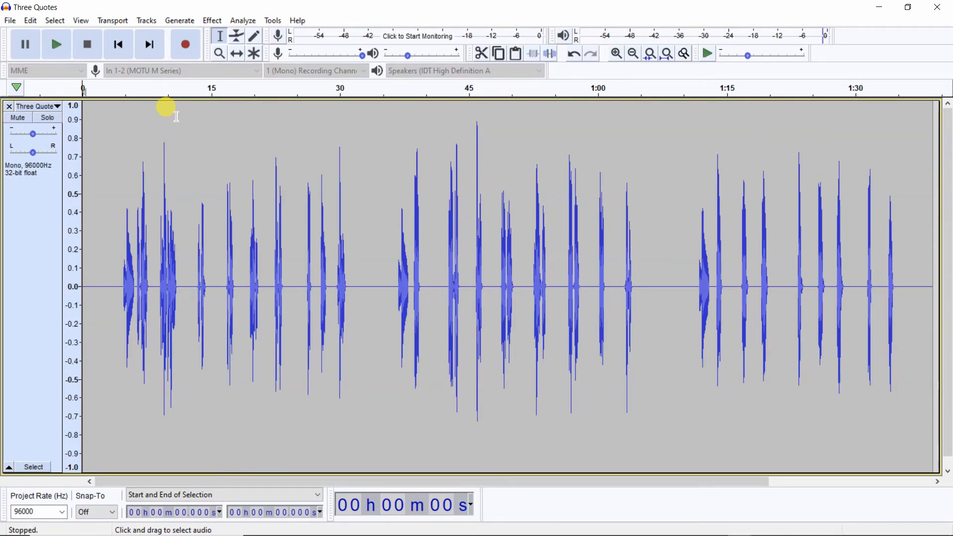
# Step: Select the whole speech track and bring up the Truncate Silence effect
pyautogui.hotkey('ctrl', 'a')
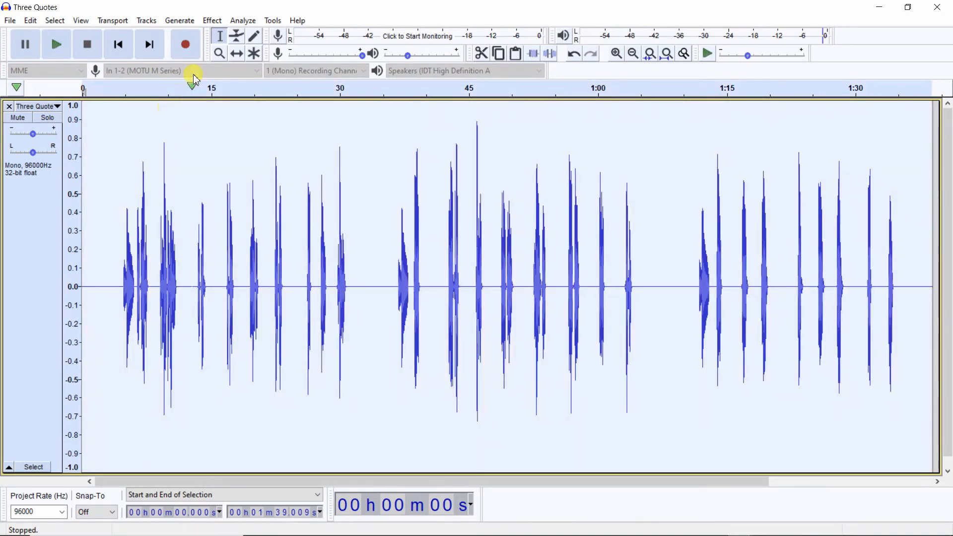
pyautogui.click(212, 21)
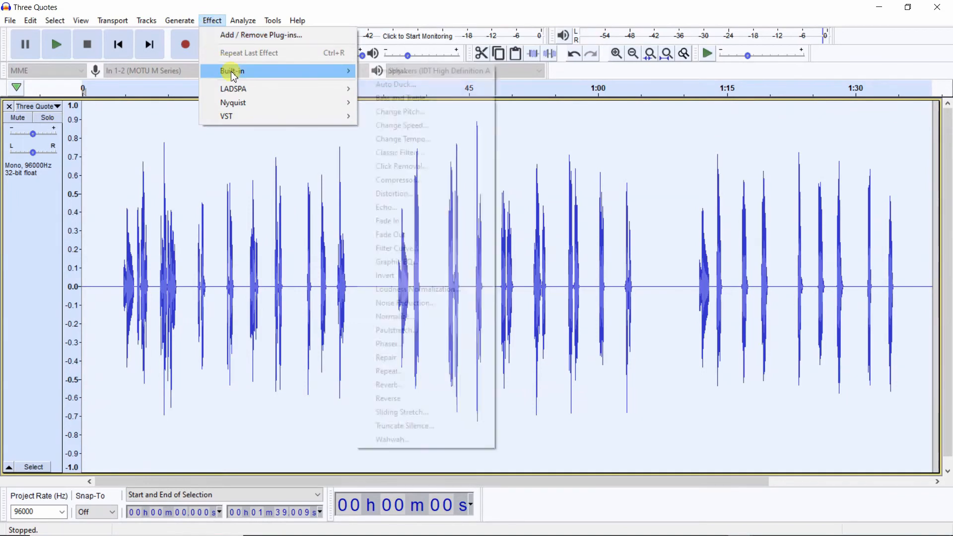
pyautogui.moveTo(276, 71)
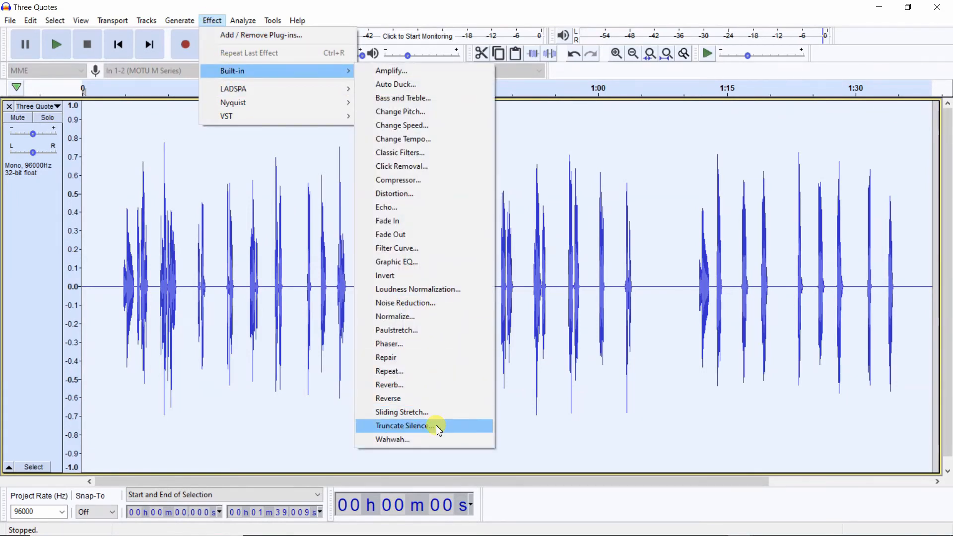
pyautogui.click(404, 425)
# Step: Load the factory default preset: threshold -20 dB, 0.5 s duration and truncation
pyautogui.click(375, 355)
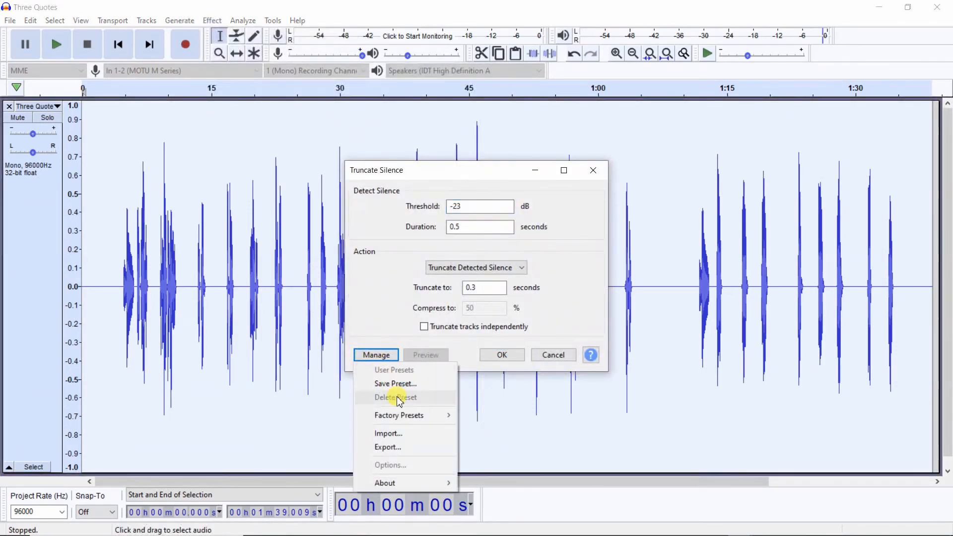
pyautogui.moveTo(399, 415)
pyautogui.click(477, 417)
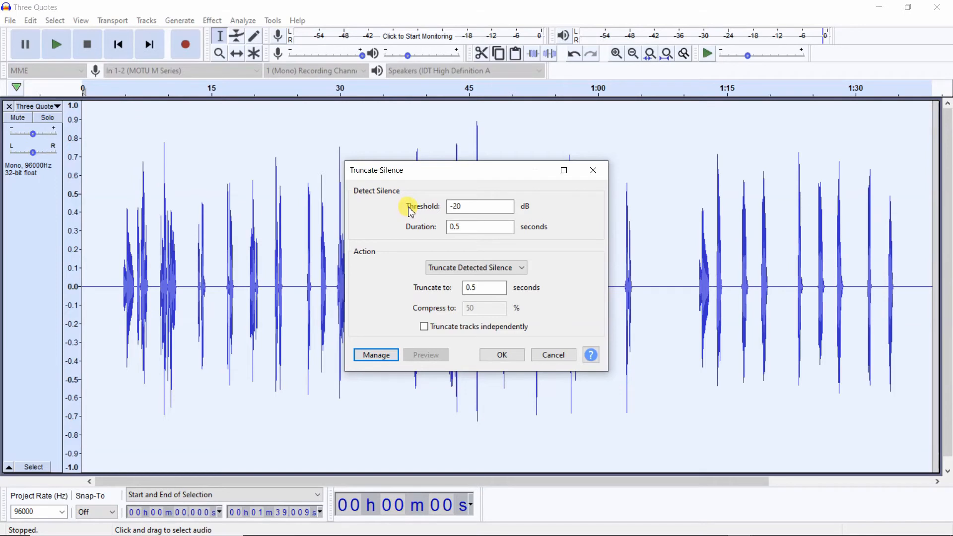
# Step: Change the Truncate Silence threshold from -20 to -23 dB
pyautogui.doubleClick(454, 206)
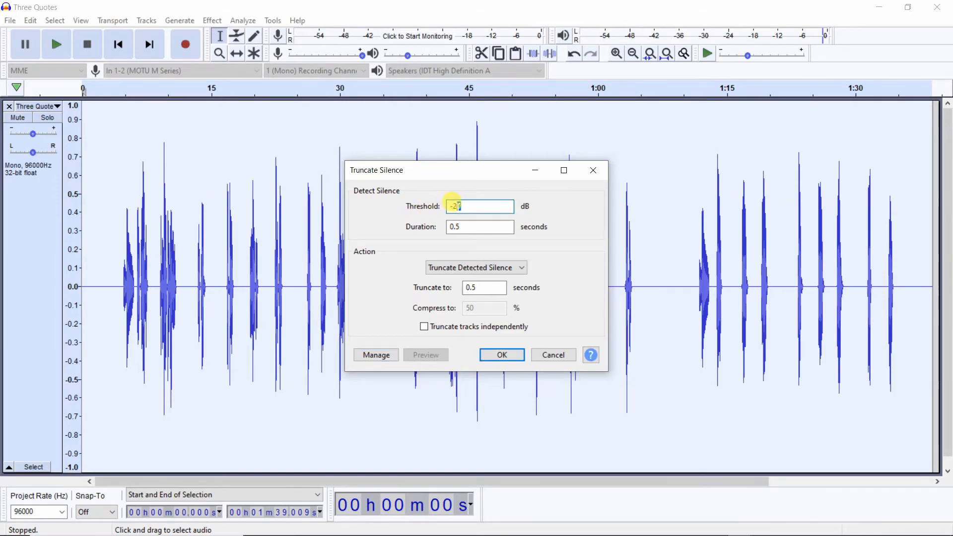
pyautogui.write('-23')
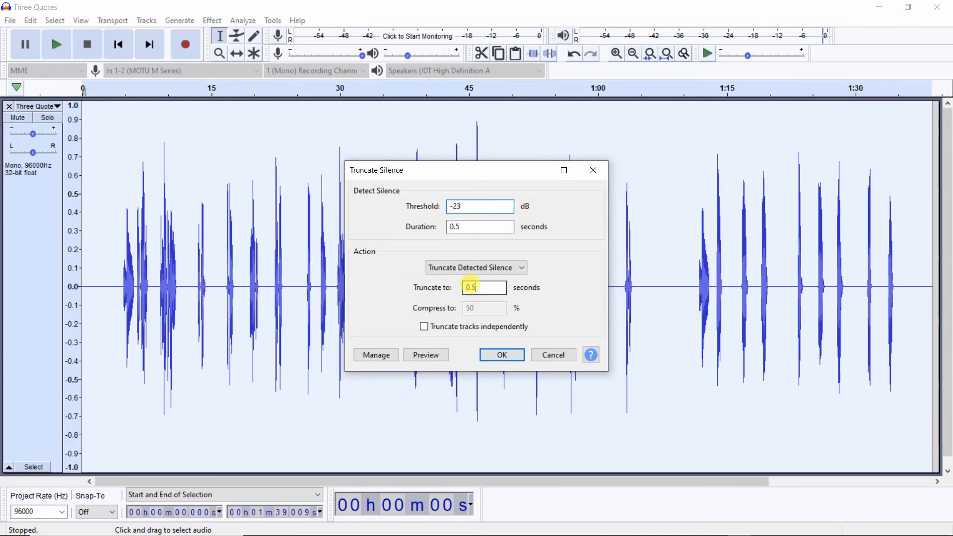
# Step: Set truncate-to 0.3 seconds and apply, shrinking the track from 1:39 to about 29 s
pyautogui.doubleClick(473, 288)
pyautogui.write('0.3')
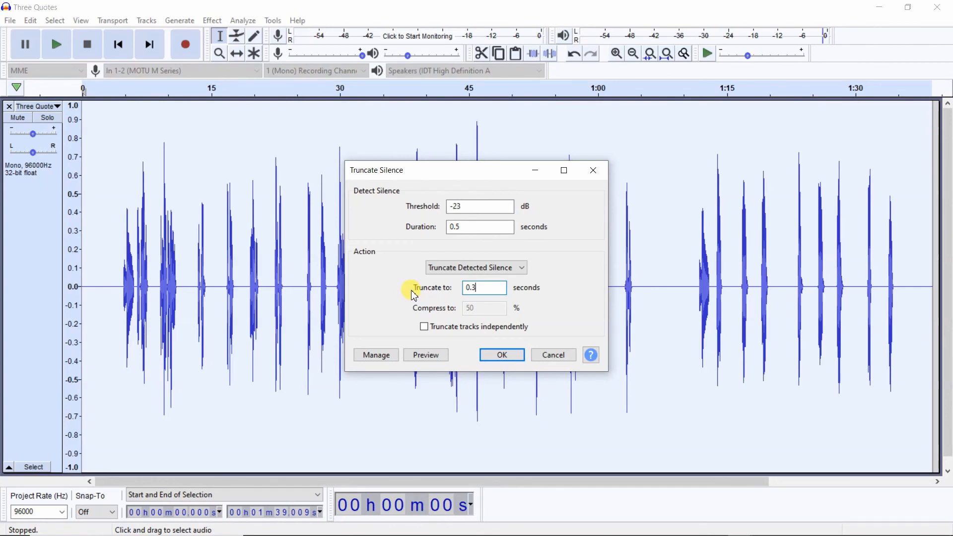
pyautogui.click(501, 355)
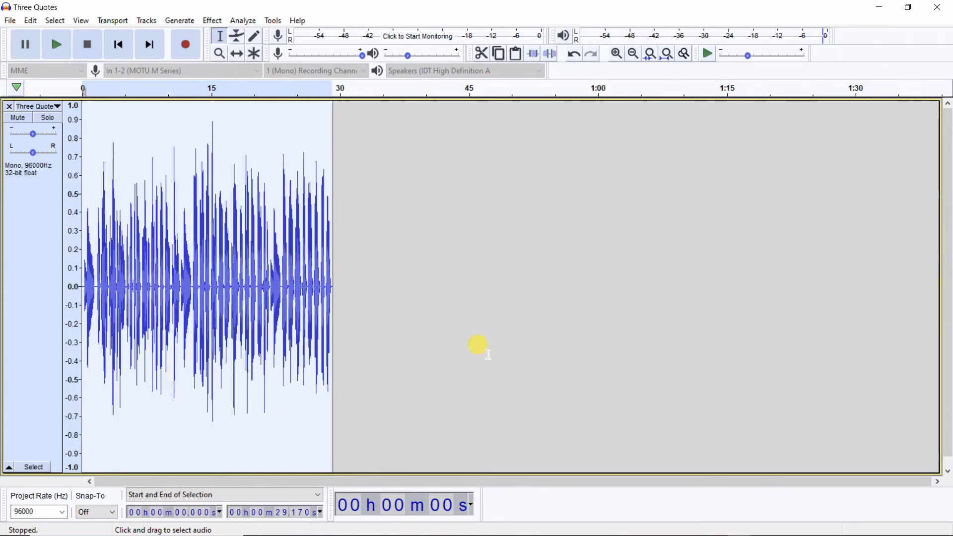
pyautogui.scroll(-1, 904, 103)
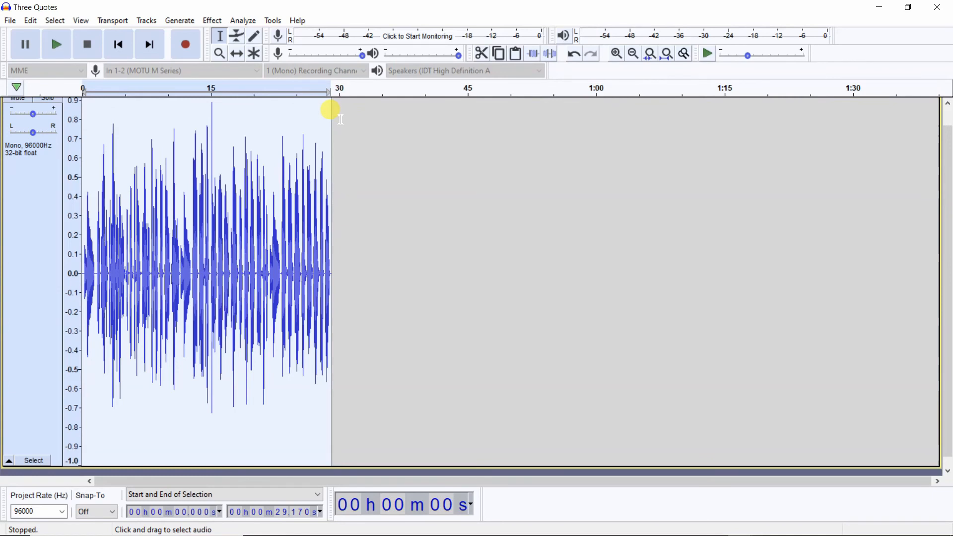
# Step: Fit the shortened 29-second track to the window width
pyautogui.hotkey('ctrl', 'f')
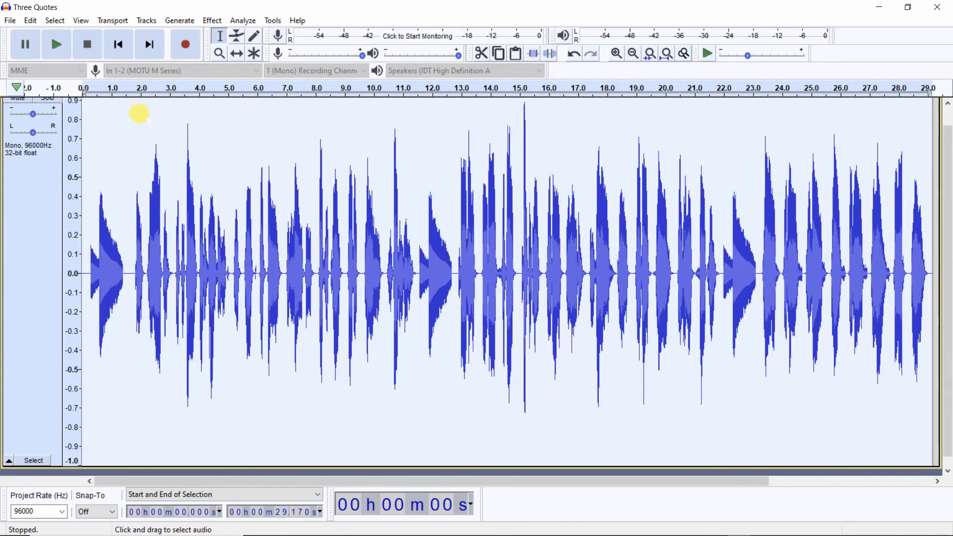
pyautogui.click(56, 45)
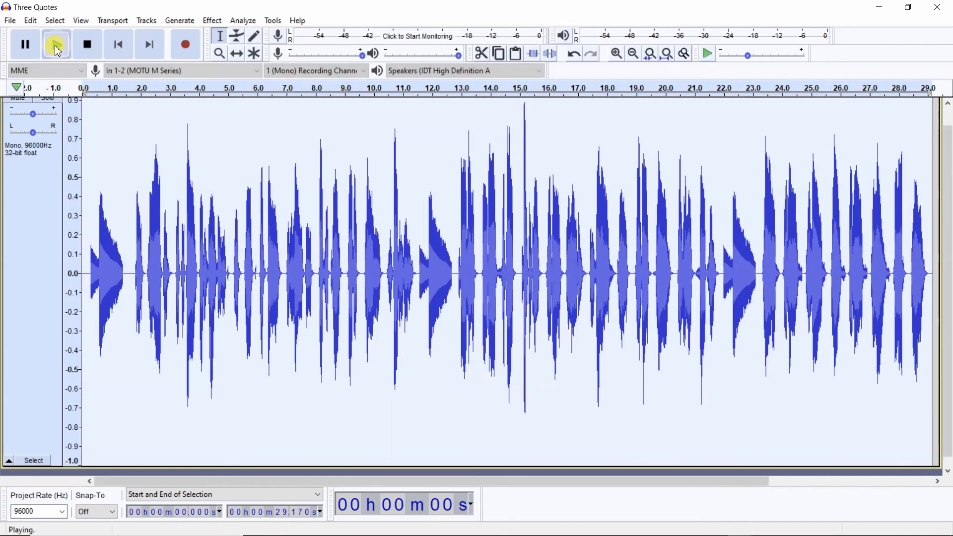